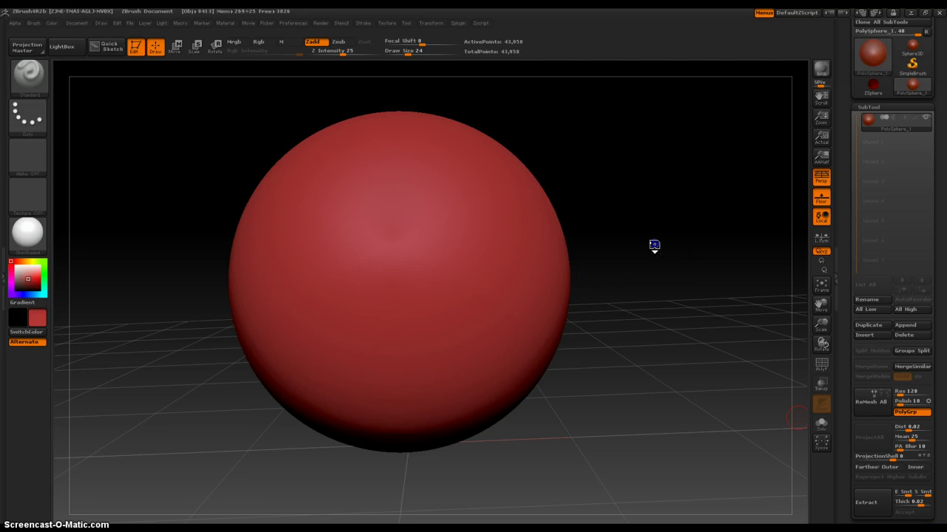
# Step: Enlarge the draw size to 204 and choose the Move brush for reshaping the sphere
pyautogui.keyDown('ctrl'); pyautogui.moveTo(650, 271); pyautogui.dragTo(681, 115, button='right'); pyautogui.keyUp('ctrl')
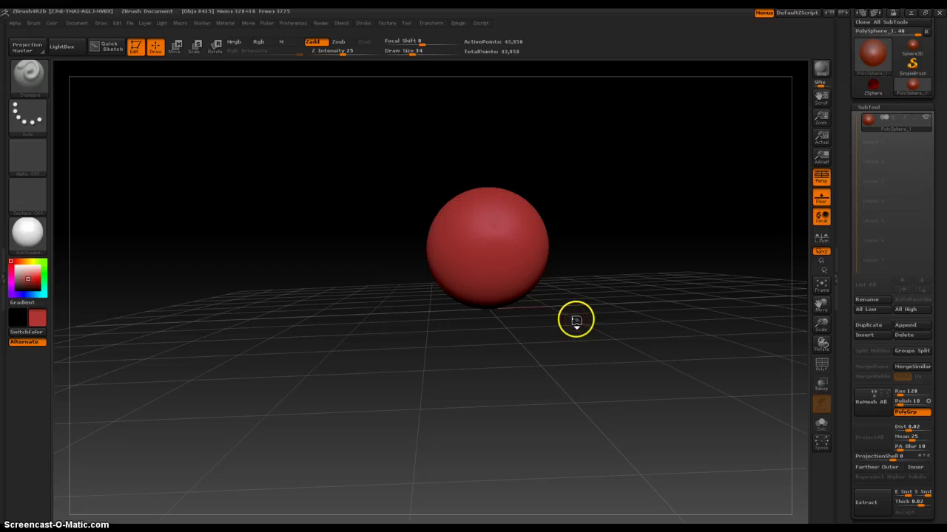
pyautogui.press(']')
pyautogui.press(']')
pyautogui.press(']')
pyautogui.press(']')
pyautogui.press(']')
pyautogui.press(']')
pyautogui.press(']')
pyautogui.press(']')
pyautogui.press(']')
pyautogui.press(']')
pyautogui.press(']')
pyautogui.press(']')
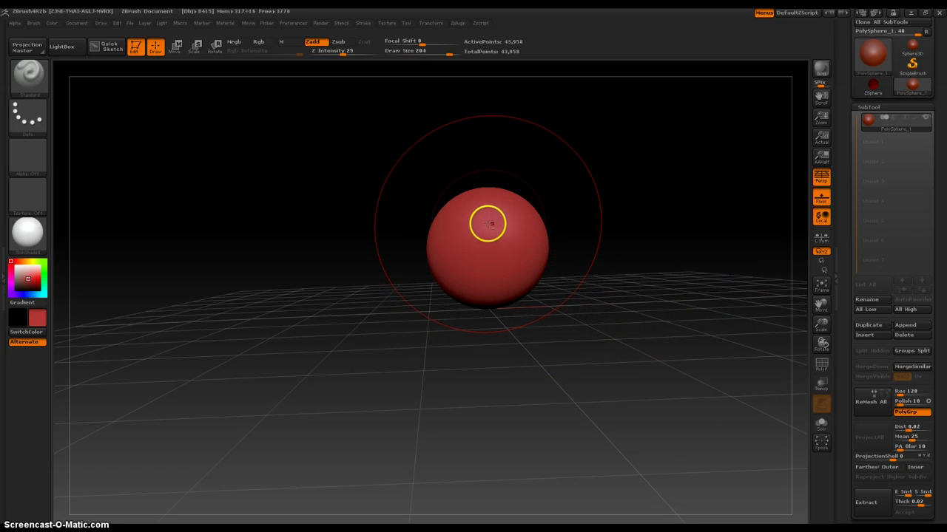
pyautogui.press('space')
pyautogui.press('b')
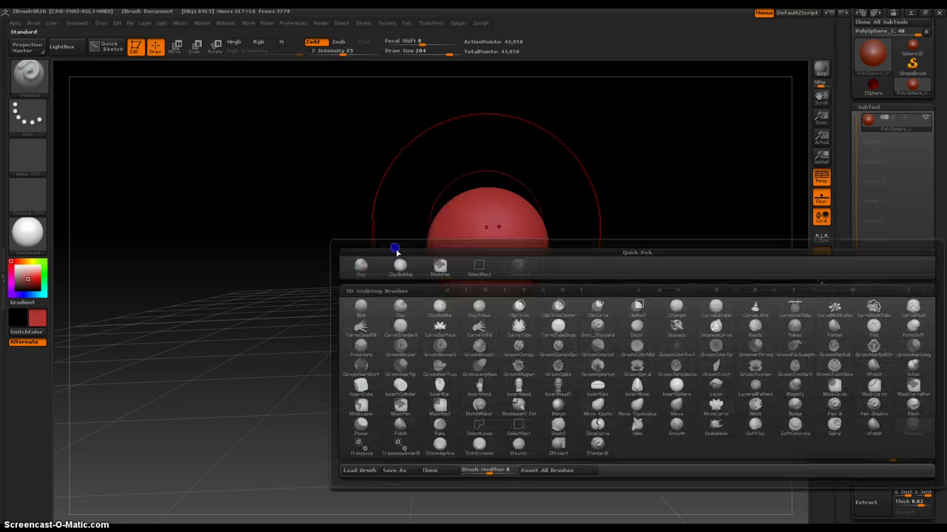
pyautogui.click(666, 406)
# Step: Reshape the sphere with the Move brush into a flattened torso, wide at the shoulders and tapering to a point at the waist
pyautogui.keyDown('ctrl'); pyautogui.moveTo(628, 354); pyautogui.dragTo(626, 203, button='right'); pyautogui.keyUp('ctrl')
pyautogui.moveTo(522, 215); pyautogui.dragTo(531, 158)
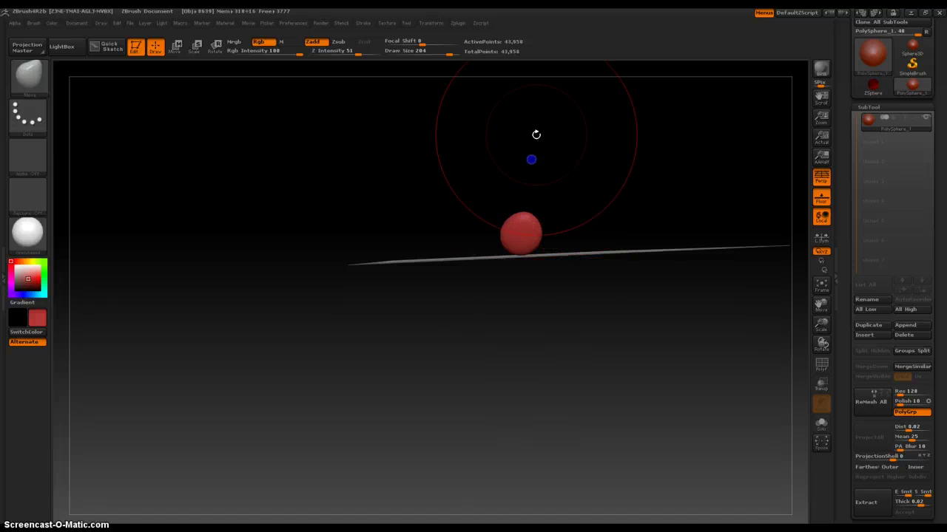
pyautogui.moveTo(518, 223); pyautogui.dragTo(520, 167)
pyautogui.moveTo(488, 181); pyautogui.dragTo(505, 131, button='right')
pyautogui.moveTo(501, 142); pyautogui.dragTo(484, 170)
pyautogui.moveTo(454, 205); pyautogui.dragTo(437, 200, button='right')
pyautogui.moveTo(503, 194); pyautogui.dragTo(482, 197)
pyautogui.moveTo(384, 215); pyautogui.dragTo(350, 238, button='right')
pyautogui.moveTo(510, 210); pyautogui.dragTo(509, 232)
pyautogui.moveTo(509, 233); pyautogui.dragTo(506, 221, button='right')
pyautogui.moveTo(538, 204); pyautogui.dragTo(536, 231)
pyautogui.moveTo(536, 231); pyautogui.dragTo(534, 243, button='right')
pyautogui.moveTo(514, 244); pyautogui.dragTo(517, 267)
pyautogui.moveTo(518, 268); pyautogui.dragTo(575, 279, button='right')
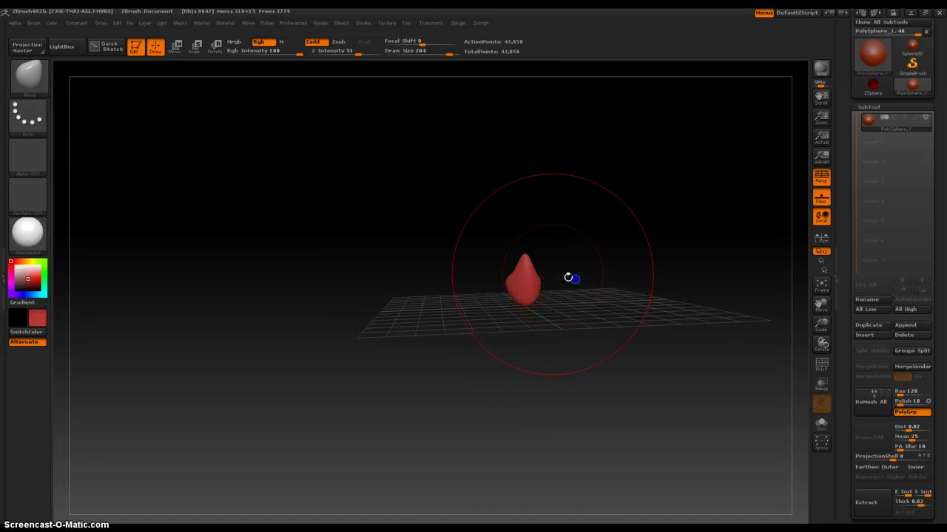
pyautogui.moveTo(507, 279); pyautogui.dragTo(487, 305)
# Step: Pull the torso's shoulders outward and down with the Move brush to form two drooping lobes
pyautogui.keyDown('ctrl'); pyautogui.moveTo(485, 307); pyautogui.dragTo(495, 406, button='right'); pyautogui.keyUp('ctrl')
pyautogui.keyDown('shift'); pyautogui.moveTo(514, 434); pyautogui.dragTo(502, 418); pyautogui.keyUp('shift')
pyautogui.moveTo(458, 347); pyautogui.dragTo(363, 334, button='right')
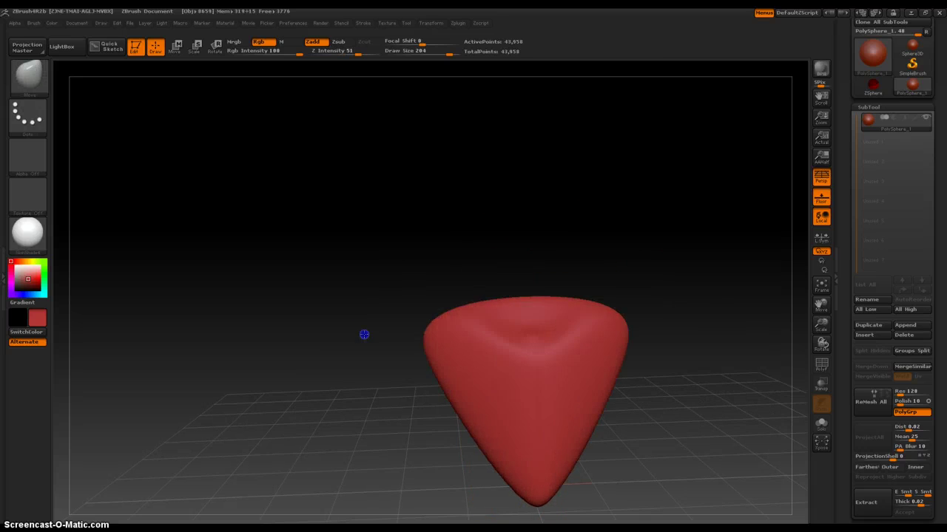
pyautogui.moveTo(296, 314); pyautogui.dragTo(236, 295, button='right')
pyautogui.moveTo(448, 359)
pyautogui.mouseDown()
pyautogui.moveTo(308, 421)
pyautogui.moveTo(406, 470)
pyautogui.mouseUp()
pyautogui.moveTo(422, 388); pyautogui.dragTo(391, 463)
# Step: Raise the upper edge of the torso near the neck with the Move brush
pyautogui.moveTo(357, 313)
pyautogui.keyDown('alt'); pyautogui.mouseDown(button='right')
pyautogui.moveTo(225, 160)
pyautogui.moveTo(234, 221)
pyautogui.mouseUp(button='right'); pyautogui.keyUp('alt')
pyautogui.moveTo(193, 157)
pyautogui.mouseDown()
pyautogui.moveTo(155, 200)
pyautogui.moveTo(229, 182)
pyautogui.moveTo(203, 180)
pyautogui.mouseUp()
pyautogui.keyDown('alt'); pyautogui.moveTo(452, 204); pyautogui.dragTo(589, 192); pyautogui.keyUp('alt')
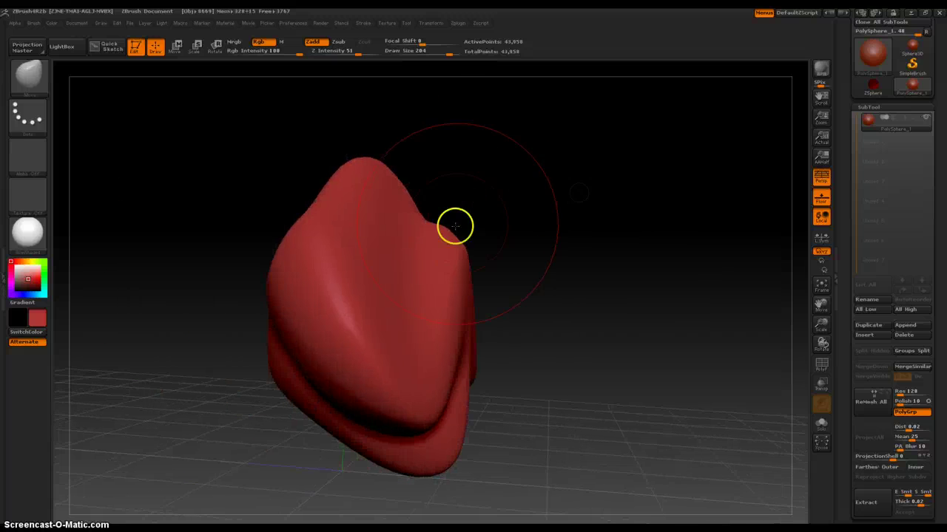
pyautogui.moveTo(466, 228); pyautogui.dragTo(491, 186)
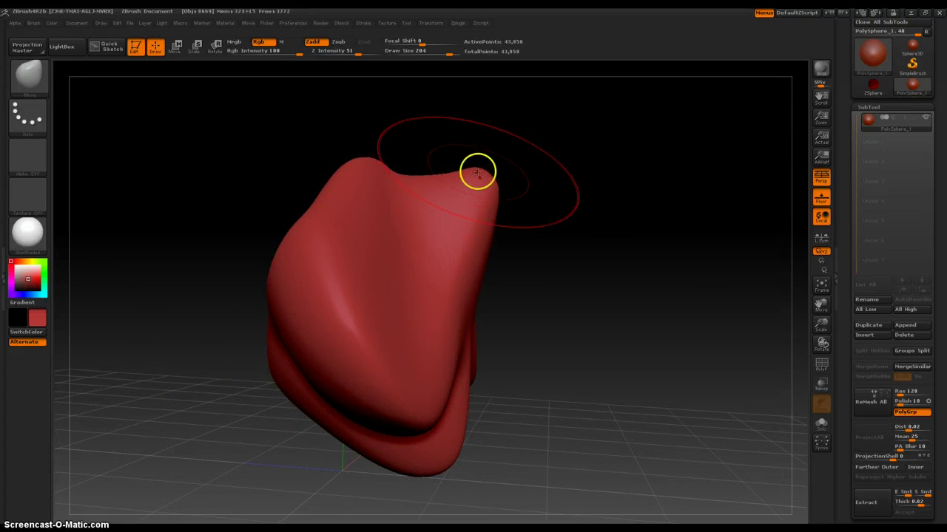
# Step: Build a large round head between the shoulders with the Blob brush, undoing the first attempt
pyautogui.press('space')
pyautogui.click(442, 273)
pyautogui.click(361, 327)
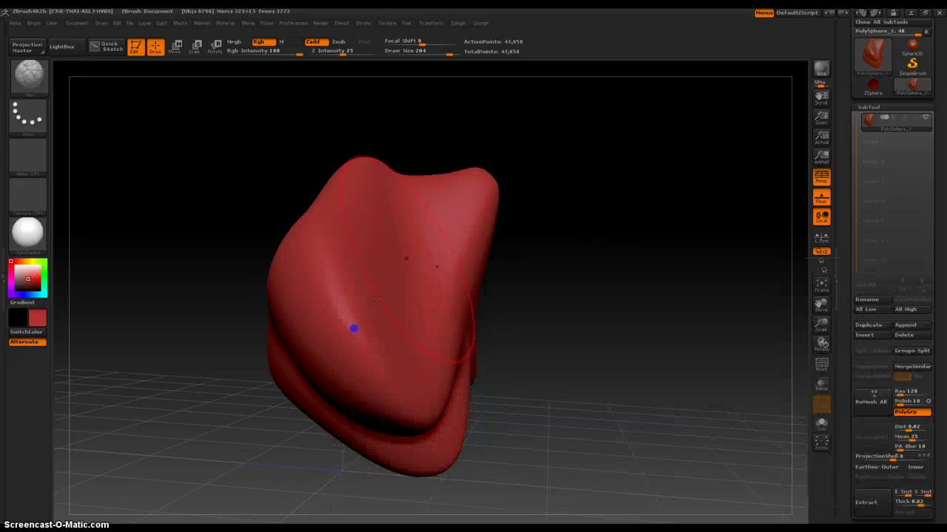
pyautogui.moveTo(493, 177); pyautogui.dragTo(501, 165)
pyautogui.moveTo(652, 236)
pyautogui.mouseDown()
pyautogui.moveTo(636, 273)
pyautogui.moveTo(620, 267)
pyautogui.mouseUp()
pyautogui.hotkey('ctrl', 'z')
pyautogui.click(507, 194)
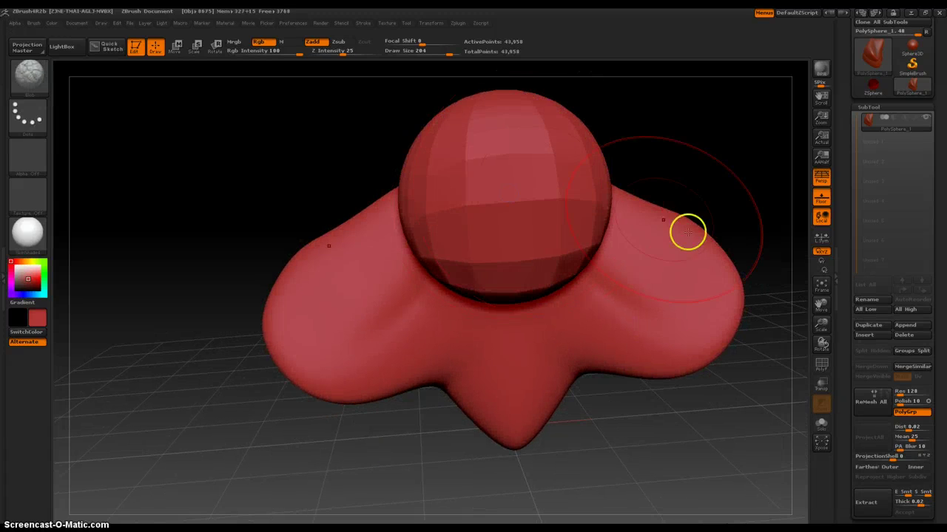
# Step: Remesh the whole figure with DynaMesh after adding the head
pyautogui.moveTo(719, 222)
pyautogui.mouseDown()
pyautogui.moveTo(703, 176)
pyautogui.moveTo(739, 179)
pyautogui.mouseUp()
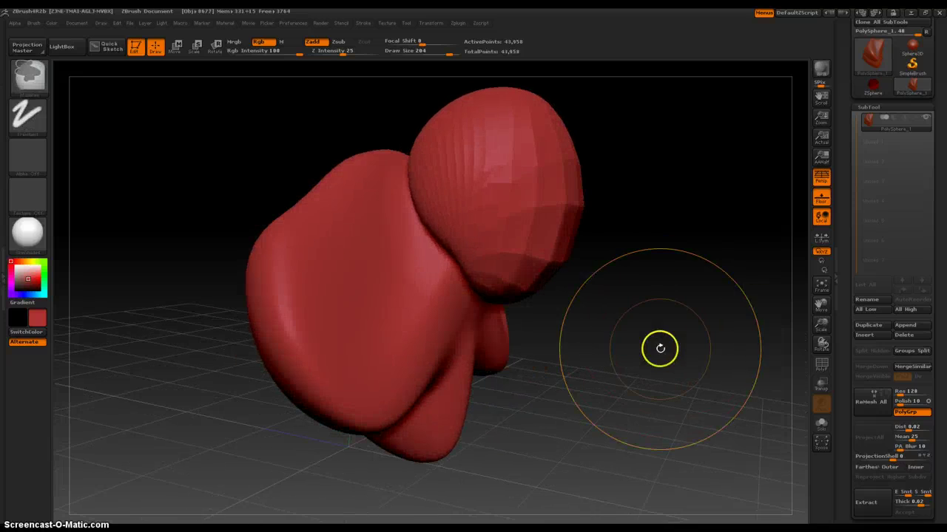
pyautogui.keyDown('ctrl'); pyautogui.moveTo(660, 351); pyautogui.dragTo(652, 426); pyautogui.keyUp('ctrl')
pyautogui.moveTo(609, 334)
pyautogui.mouseDown()
pyautogui.moveTo(540, 280)
pyautogui.moveTo(555, 266)
pyautogui.moveTo(575, 302)
pyautogui.moveTo(571, 324)
pyautogui.mouseUp()
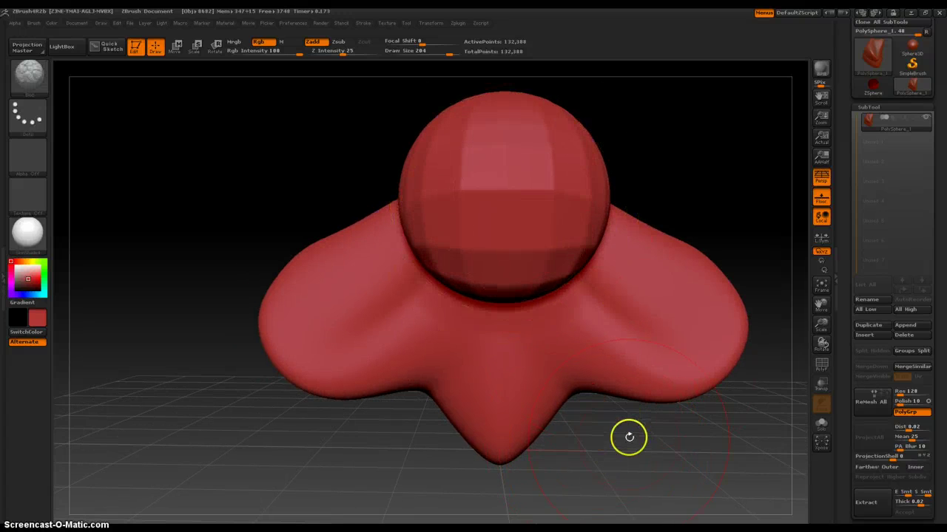
# Step: Examine the remeshed figure from the front, the sides and the back
pyautogui.moveTo(628, 437); pyautogui.dragTo(668, 434)
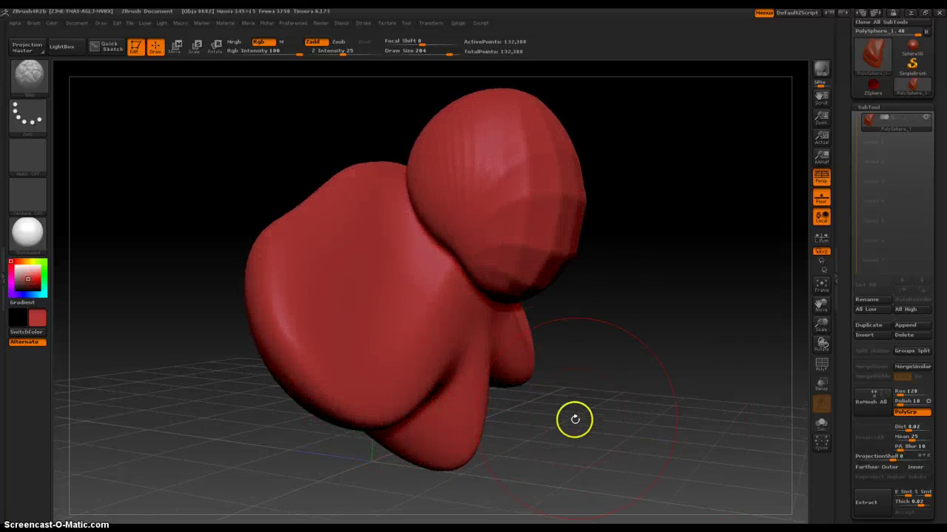
pyautogui.moveTo(574, 418); pyautogui.dragTo(512, 429)
pyautogui.moveTo(676, 444); pyautogui.dragTo(718, 467)
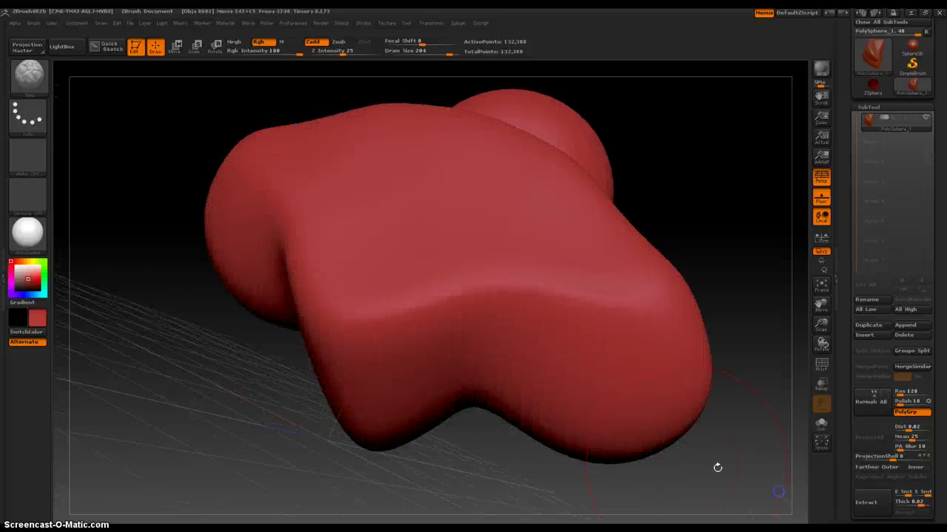
pyautogui.moveTo(230, 385); pyautogui.dragTo(256, 434)
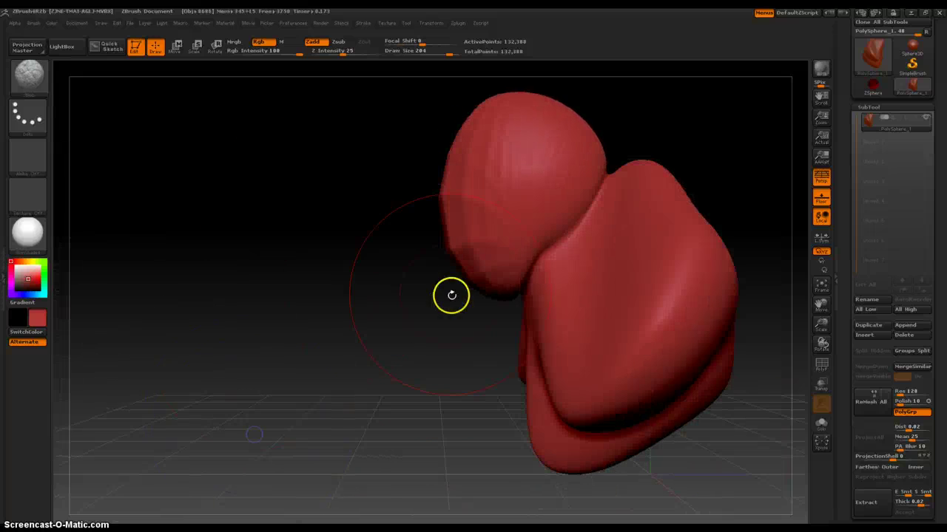
pyautogui.keyDown('alt'); pyautogui.moveTo(370, 368); pyautogui.dragTo(212, 357); pyautogui.keyUp('alt')
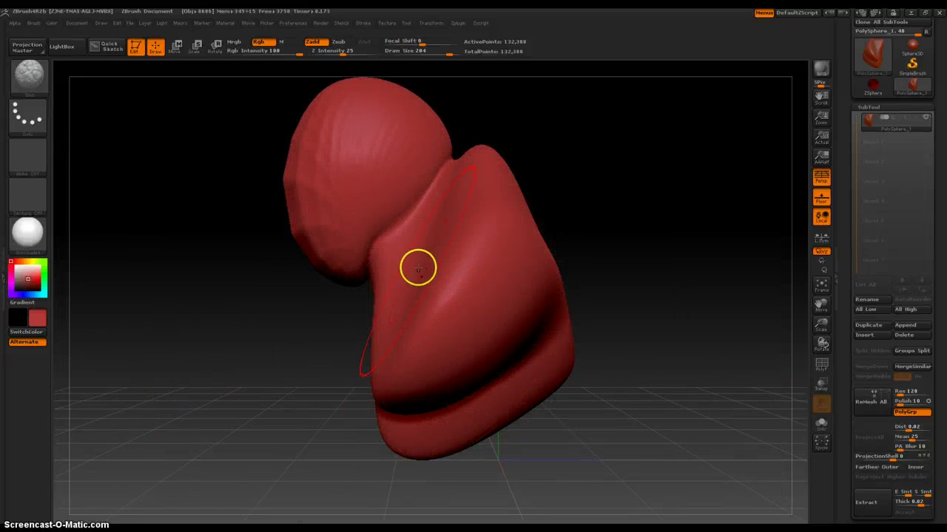
pyautogui.moveTo(626, 271); pyautogui.dragTo(684, 303)
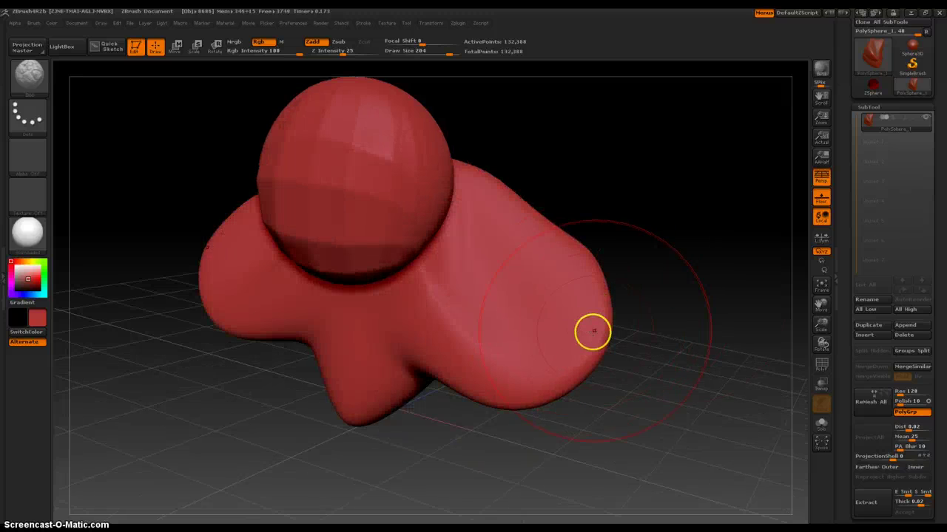
pyautogui.moveTo(700, 364); pyautogui.dragTo(601, 359)
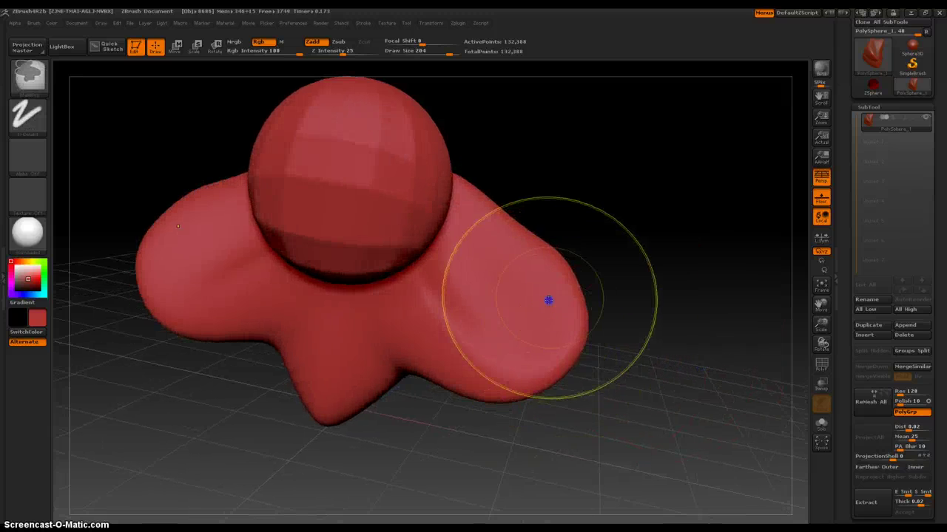
pyautogui.keyDown('ctrl'); pyautogui.moveTo(549, 300); pyautogui.dragTo(535, 355); pyautogui.keyUp('ctrl')
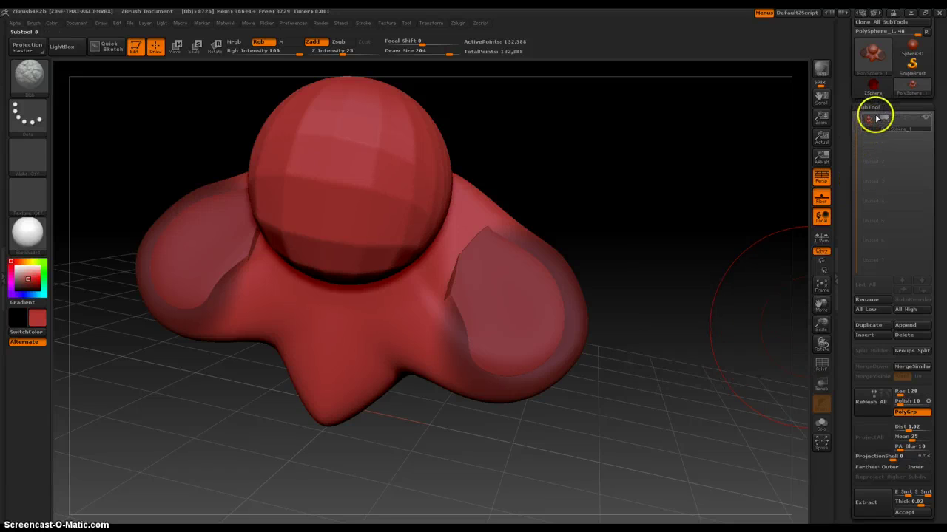
pyautogui.moveTo(874, 129)
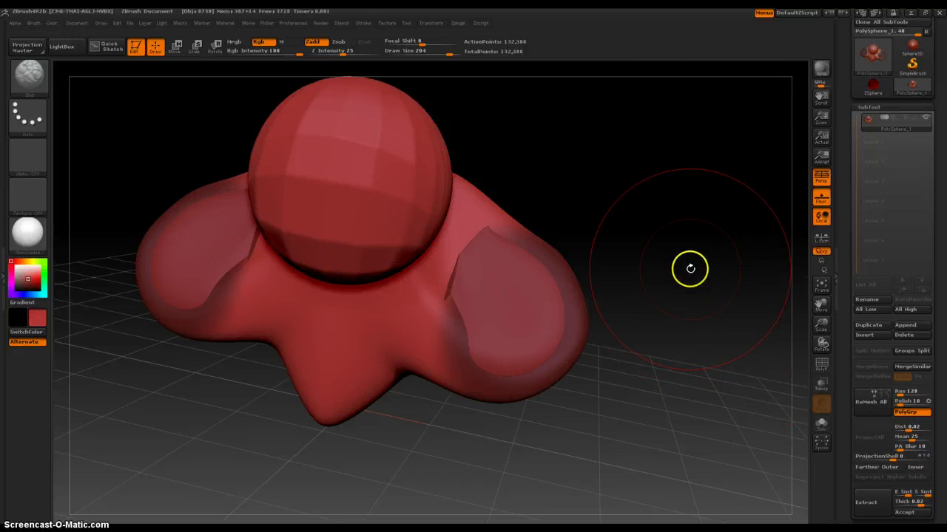
pyautogui.moveTo(690, 327); pyautogui.dragTo(682, 338)
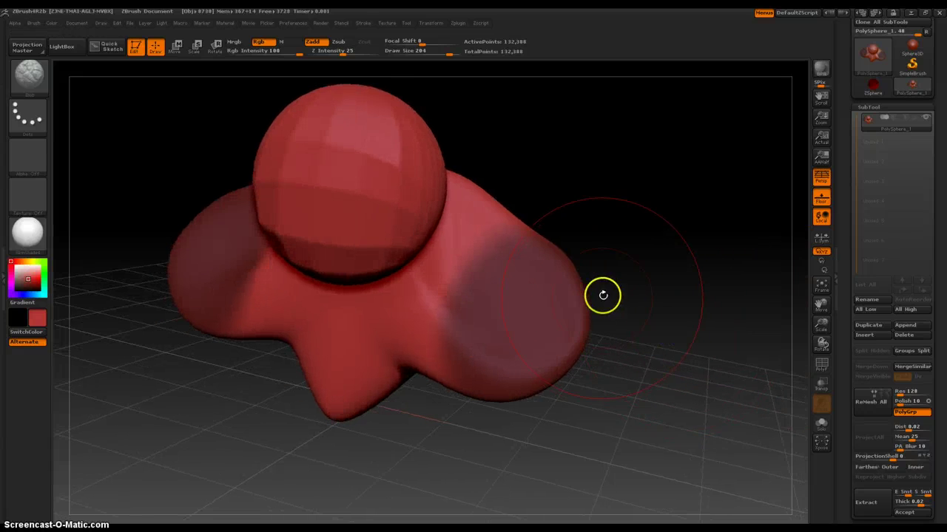
pyautogui.keyDown('ctrl'); pyautogui.moveTo(662, 281); pyautogui.dragTo(667, 295); pyautogui.keyUp('ctrl')
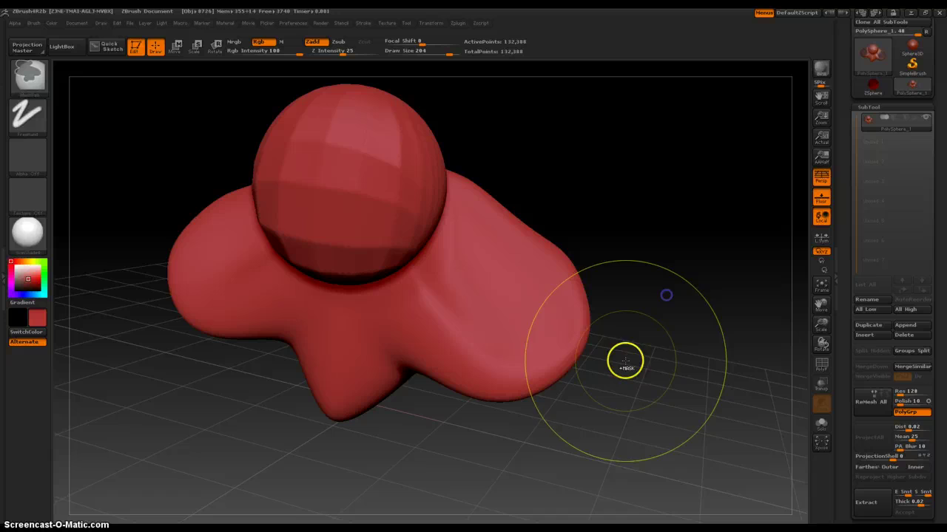
# Step: Mask and blur a round patch on both shoulders and extract the masked areas as a new subtool with thickness 0.02
pyautogui.keyDown('ctrl'); pyautogui.click(560, 329); pyautogui.keyUp('ctrl')
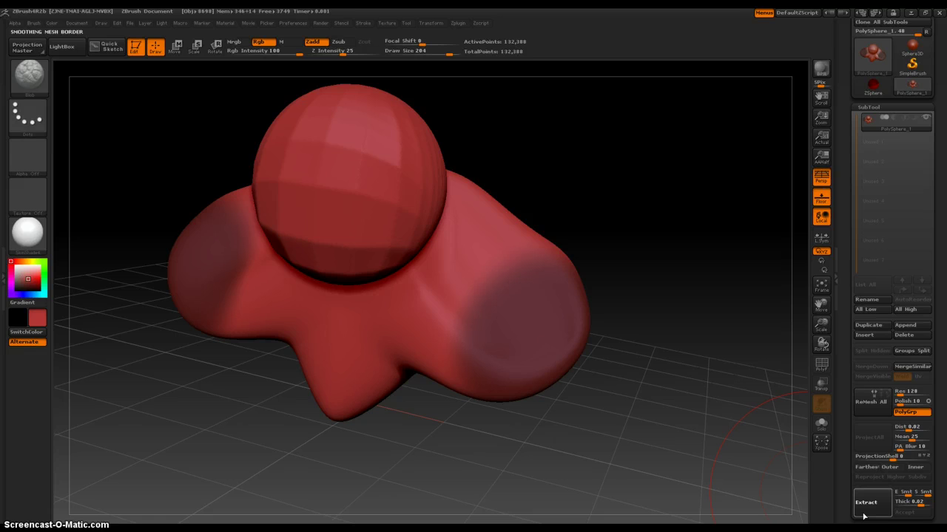
pyautogui.click(865, 504)
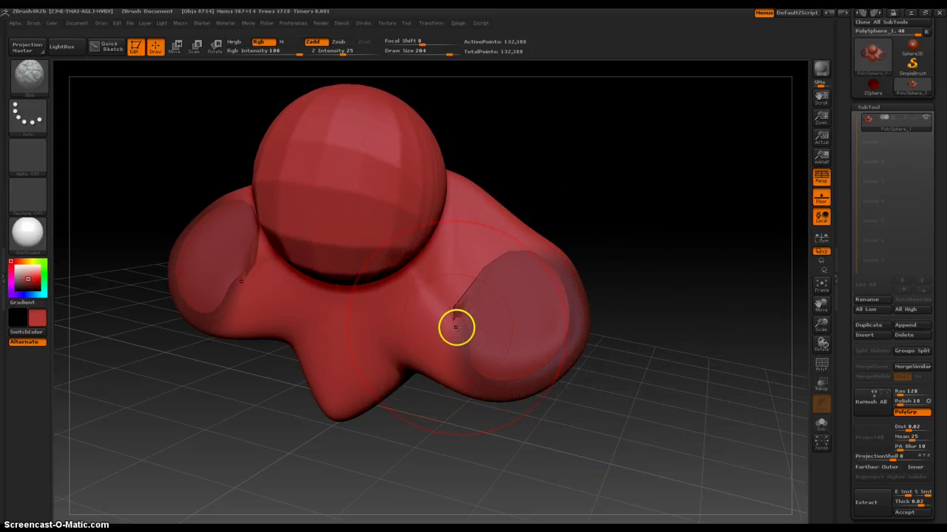
pyautogui.click(904, 512)
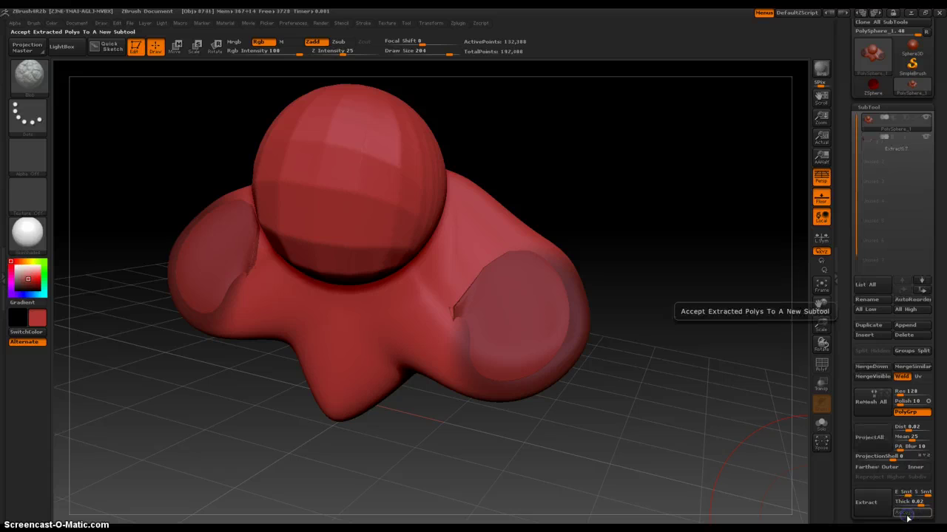
# Step: Toggle the body subtool's visibility to inspect the extracted shoulder pieces on their own
pyautogui.click(925, 119)
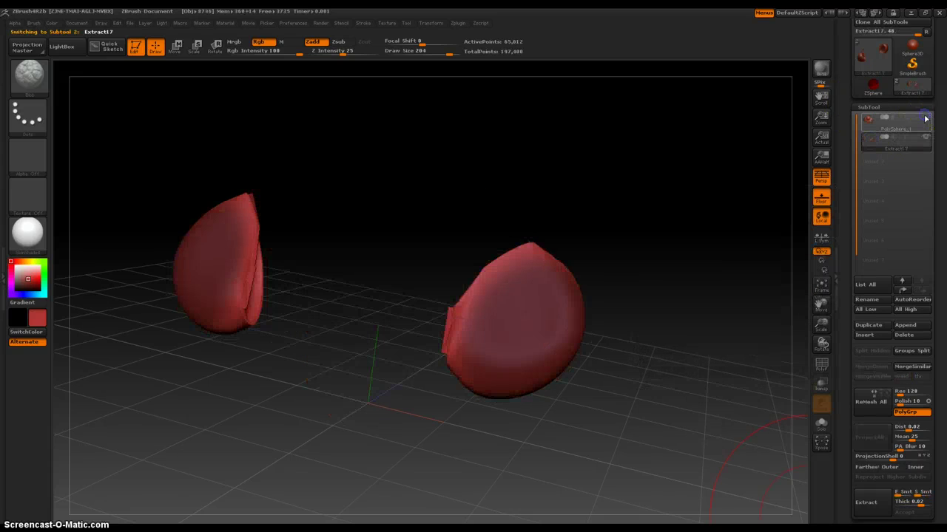
pyautogui.click(925, 119)
pyautogui.click(926, 119)
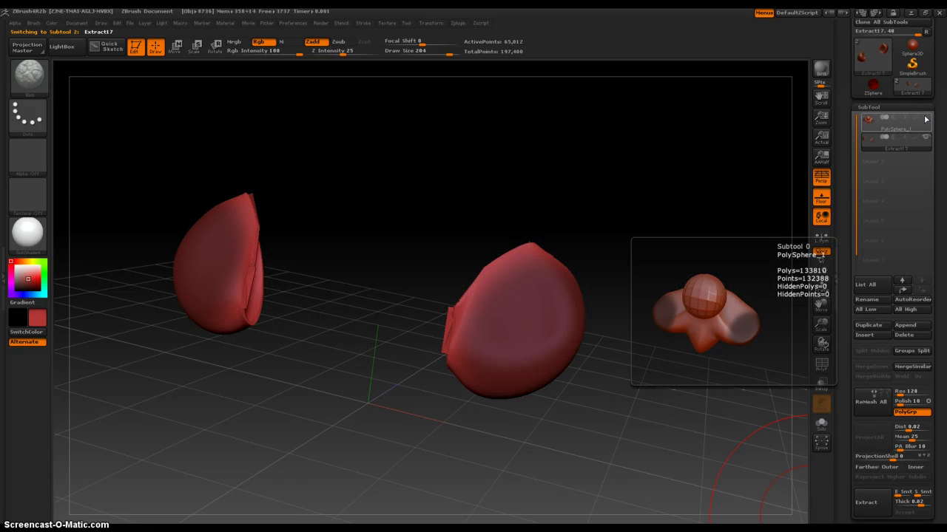
pyautogui.click(925, 118)
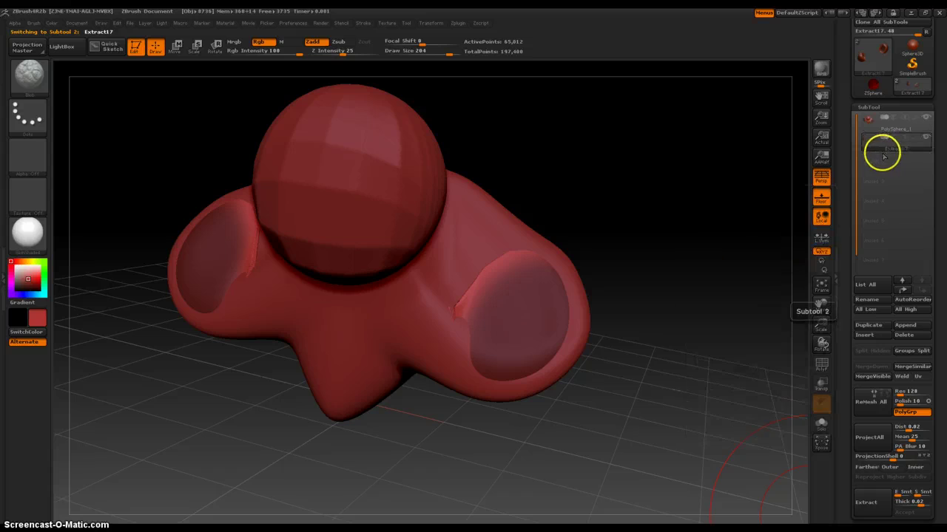
# Step: Switch the active subtool between the extracted shoulder pieces and the body, ending with the body selected
pyautogui.click(875, 128)
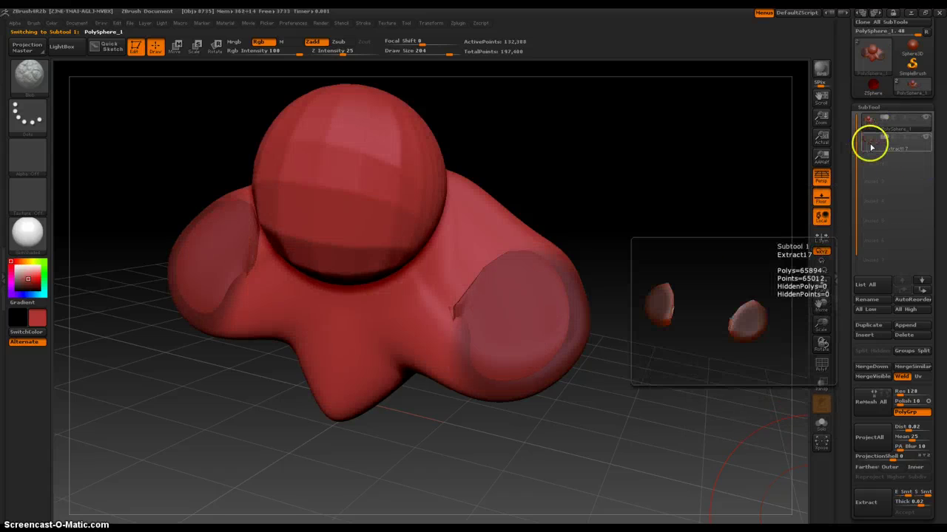
pyautogui.click(867, 141)
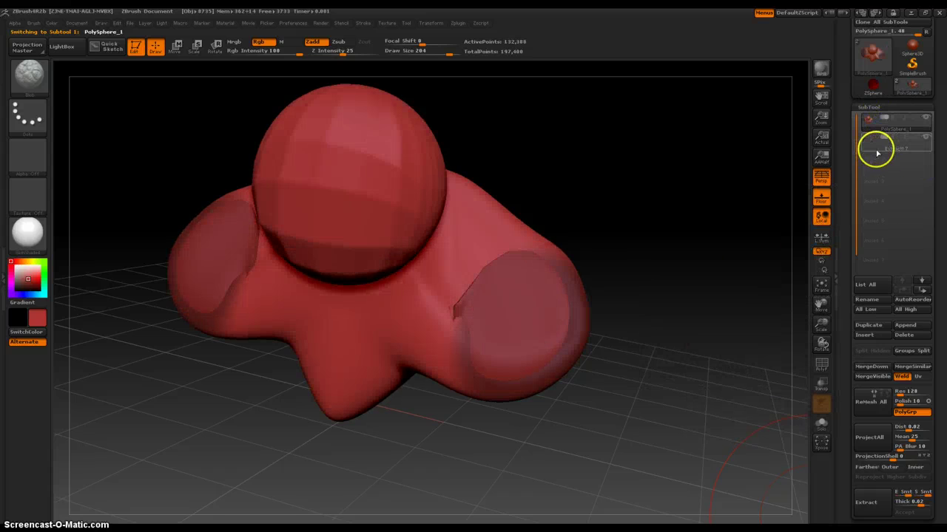
pyautogui.click(874, 148)
pyautogui.click(867, 124)
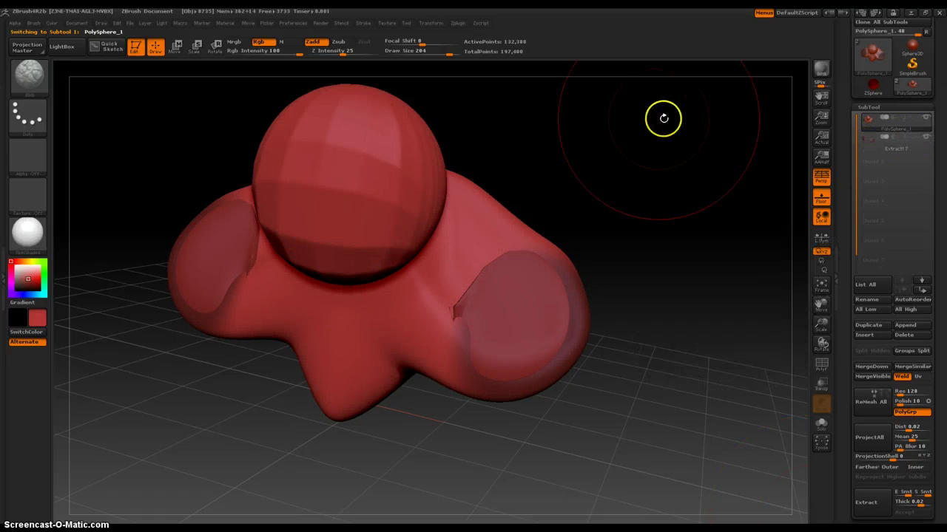
pyautogui.click(864, 136)
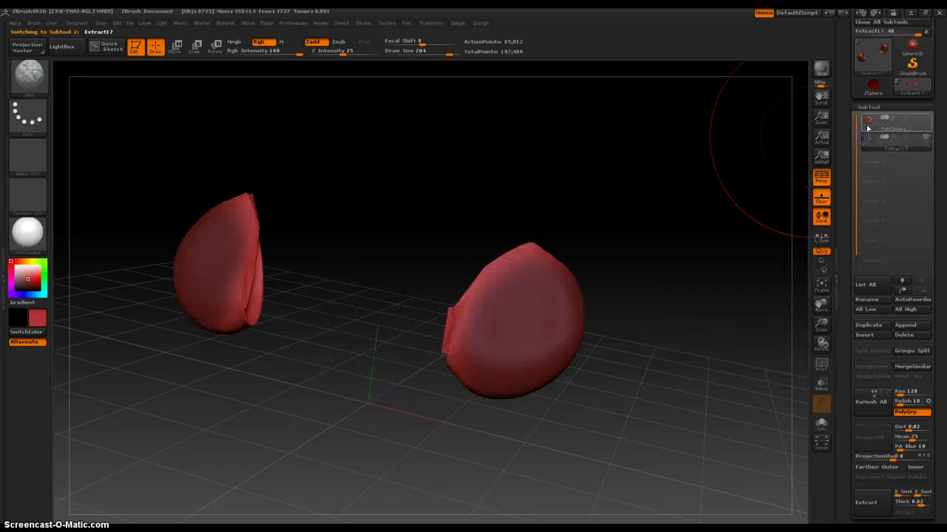
pyautogui.click(869, 122)
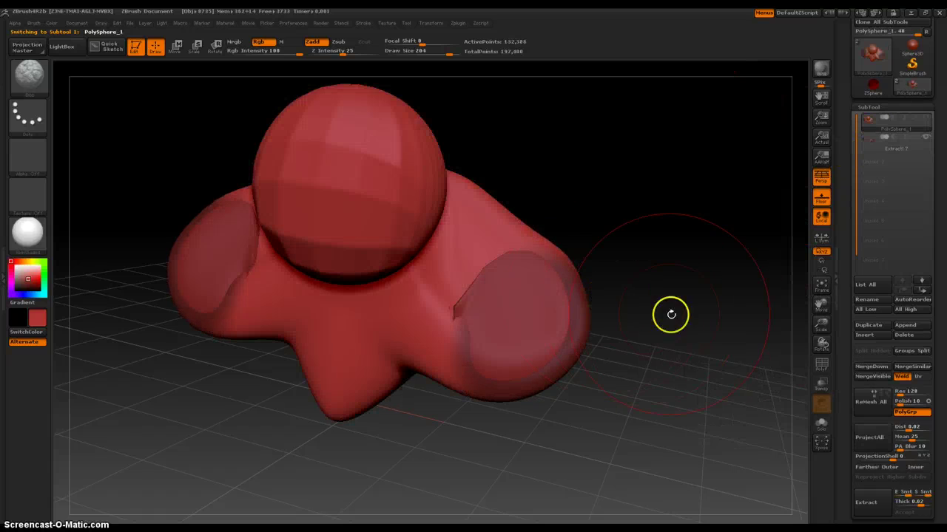
pyautogui.moveTo(670, 315); pyautogui.dragTo(626, 337)
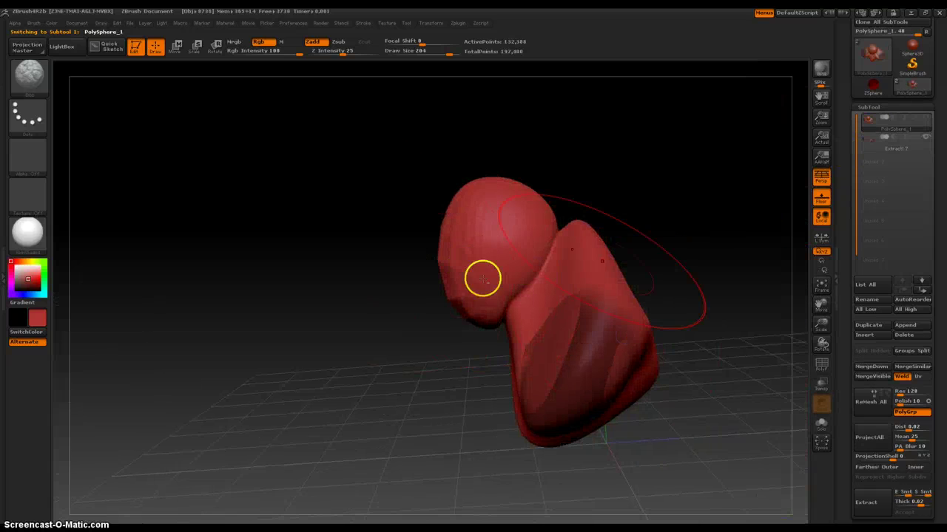
pyautogui.moveTo(739, 342); pyautogui.dragTo(594, 365)
pyautogui.moveTo(363, 247)
pyautogui.keyDown('alt'); pyautogui.mouseDown()
pyautogui.moveTo(232, 243)
pyautogui.moveTo(275, 259)
pyautogui.moveTo(211, 213)
pyautogui.moveTo(184, 245)
pyautogui.mouseUp(); pyautogui.keyUp('alt')
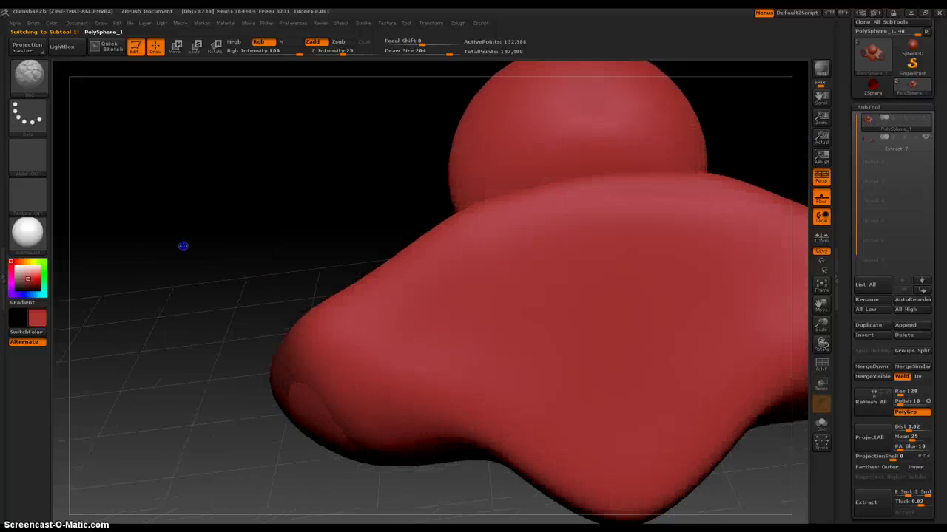
# Step: Clear the body's existing mask and paint a large rounded mask over the middle of the torso, checking its shape from the side
pyautogui.keyDown('ctrl'); pyautogui.moveTo(226, 185); pyautogui.dragTo(205, 230); pyautogui.keyUp('ctrl')
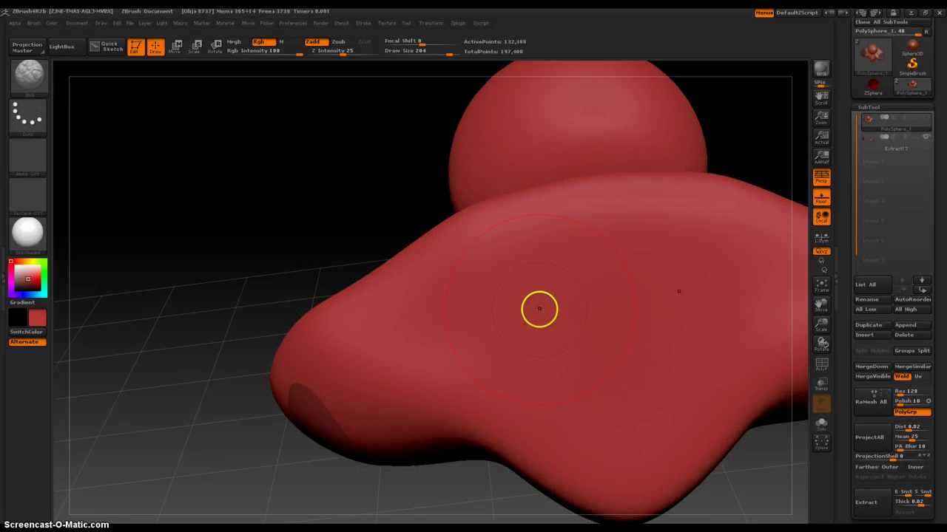
pyautogui.moveTo(554, 262)
pyautogui.keyDown('ctrl'); pyautogui.mouseDown()
pyautogui.moveTo(541, 264)
pyautogui.moveTo(544, 390)
pyautogui.moveTo(615, 442)
pyautogui.moveTo(595, 351)
pyautogui.mouseUp(); pyautogui.keyUp('ctrl')
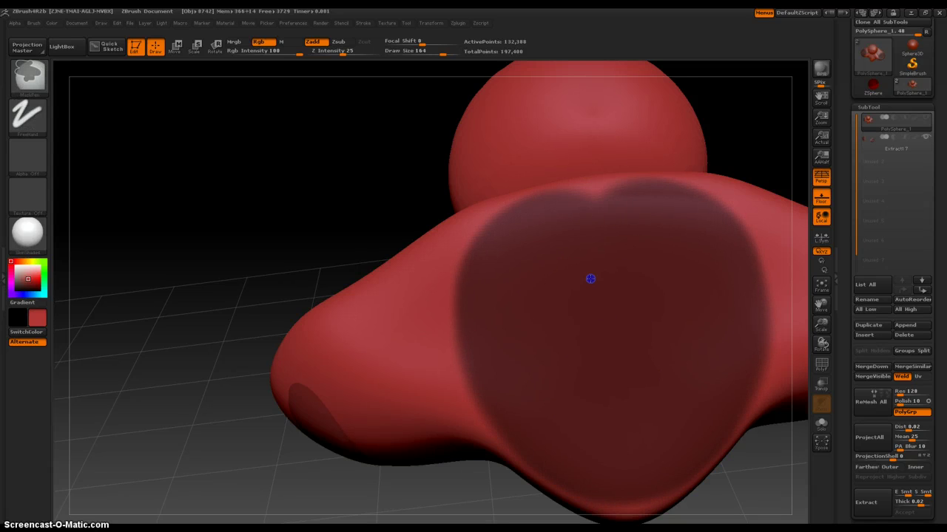
pyautogui.moveTo(671, 259)
pyautogui.keyDown('ctrl'); pyautogui.mouseDown()
pyautogui.moveTo(704, 279)
pyautogui.moveTo(713, 332)
pyautogui.moveTo(696, 373)
pyautogui.mouseUp(); pyautogui.keyUp('ctrl')
pyautogui.keyDown('ctrl'); pyautogui.moveTo(656, 413); pyautogui.dragTo(640, 419); pyautogui.keyUp('ctrl')
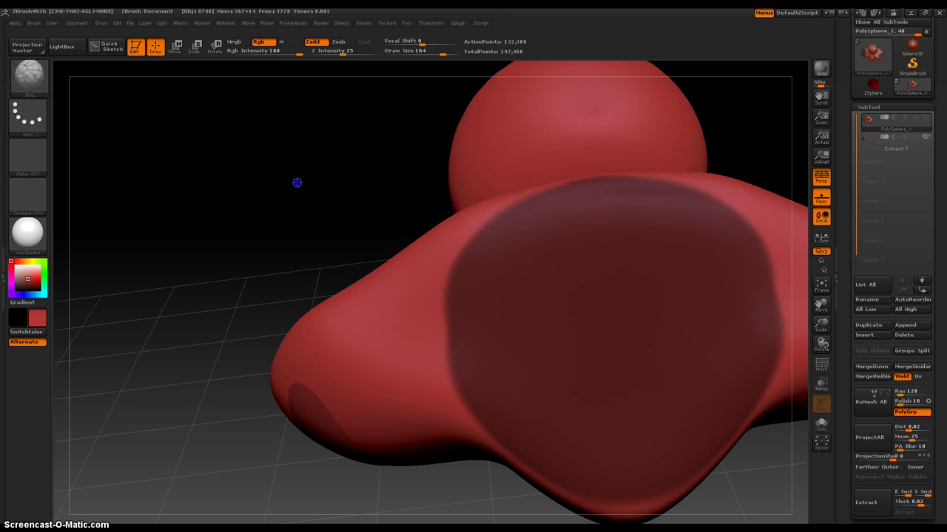
pyautogui.moveTo(297, 184); pyautogui.dragTo(340, 197)
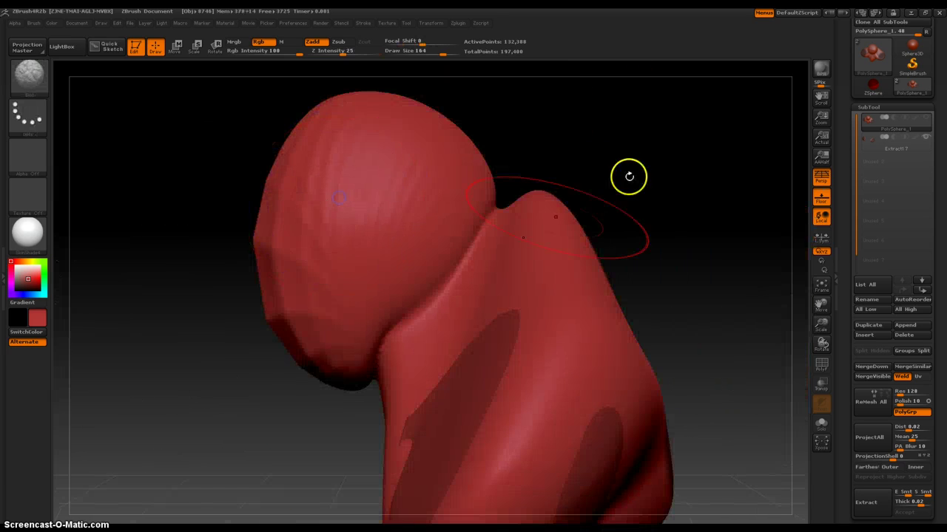
pyautogui.moveTo(689, 111); pyautogui.dragTo(579, 181)
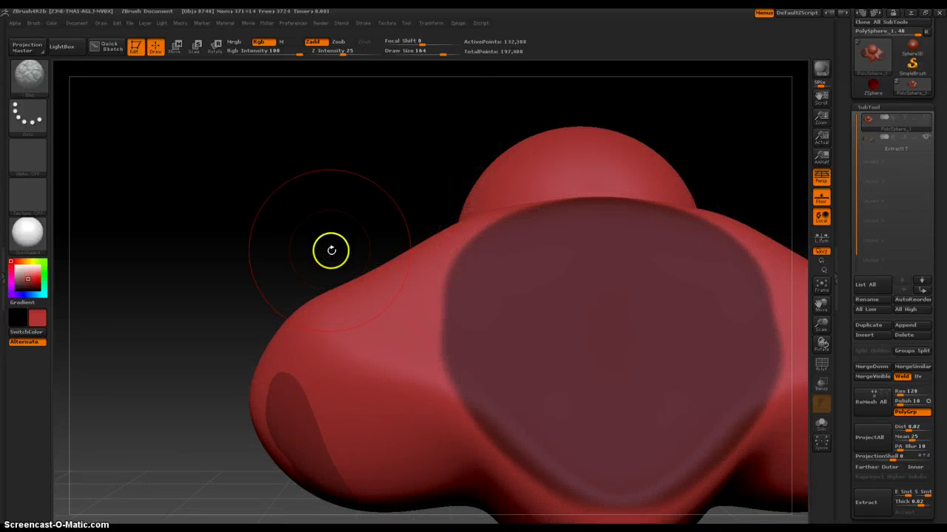
# Step: Preview an extraction of the masked torso area at thickness 0.02 and examine the resulting shell's edge
pyautogui.click(881, 502)
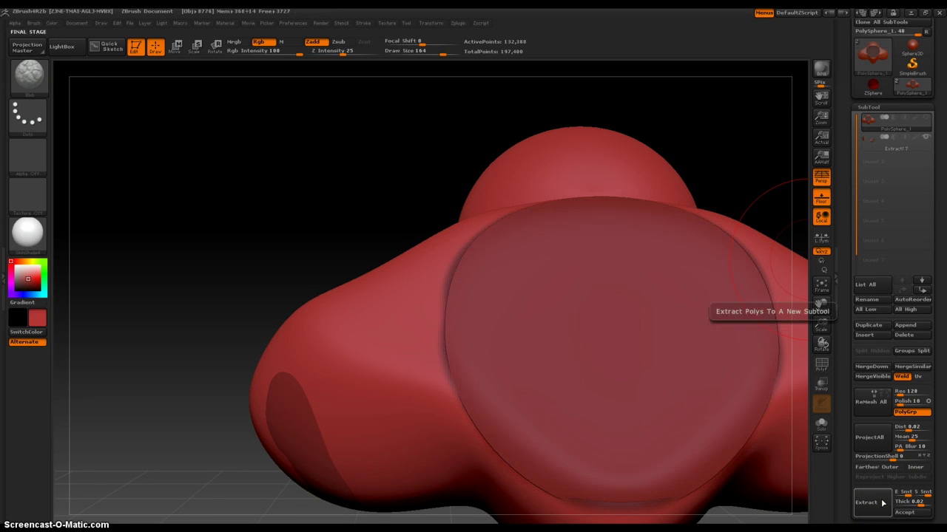
pyautogui.moveTo(227, 164); pyautogui.dragTo(258, 184)
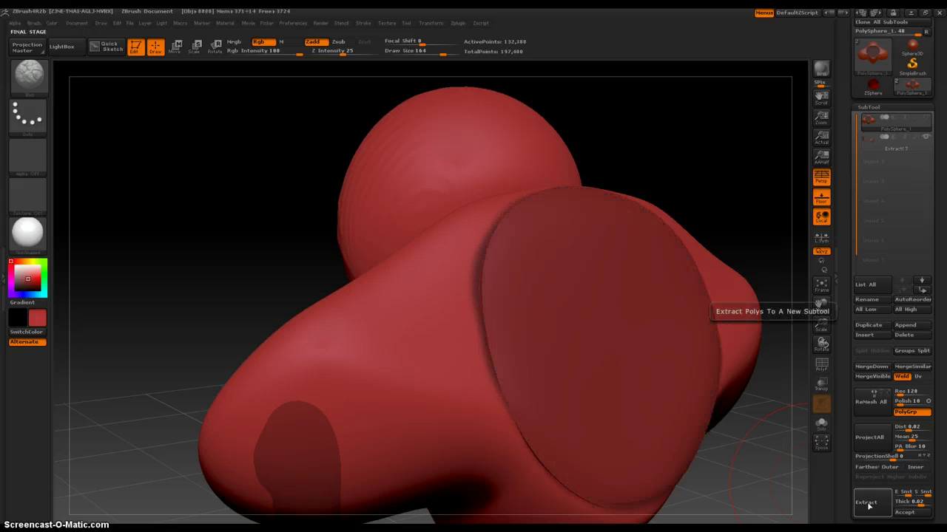
pyautogui.moveTo(778, 472); pyautogui.dragTo(764, 474)
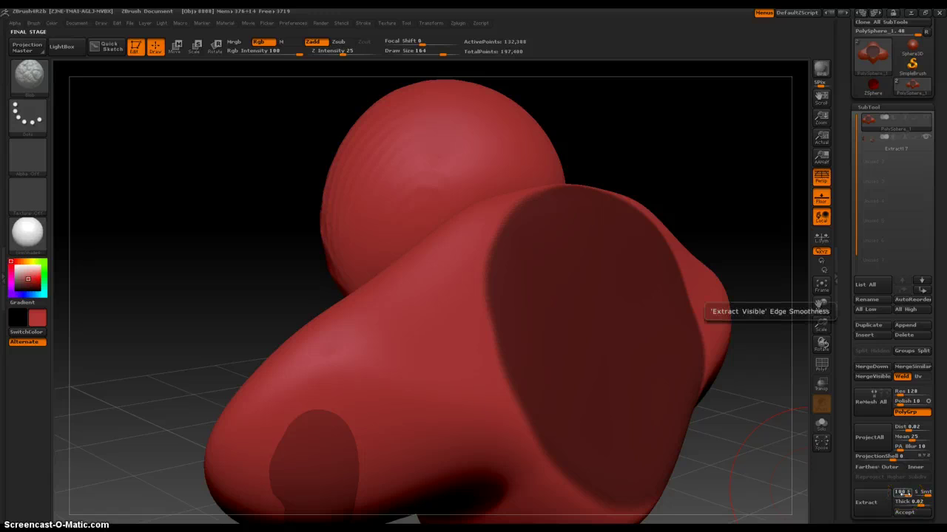
# Step: Lower the edge smoothness setting for extracting the masked torso area
pyautogui.click(907, 495)
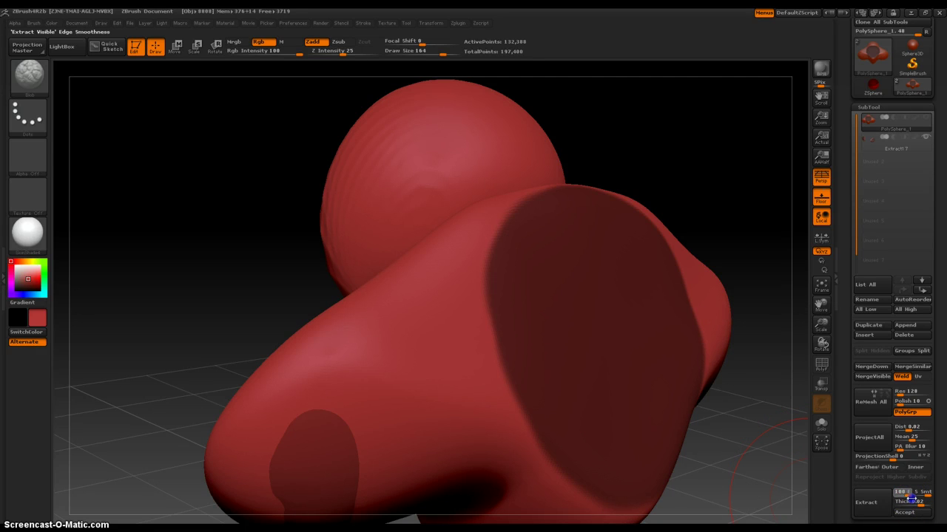
pyautogui.click(899, 493)
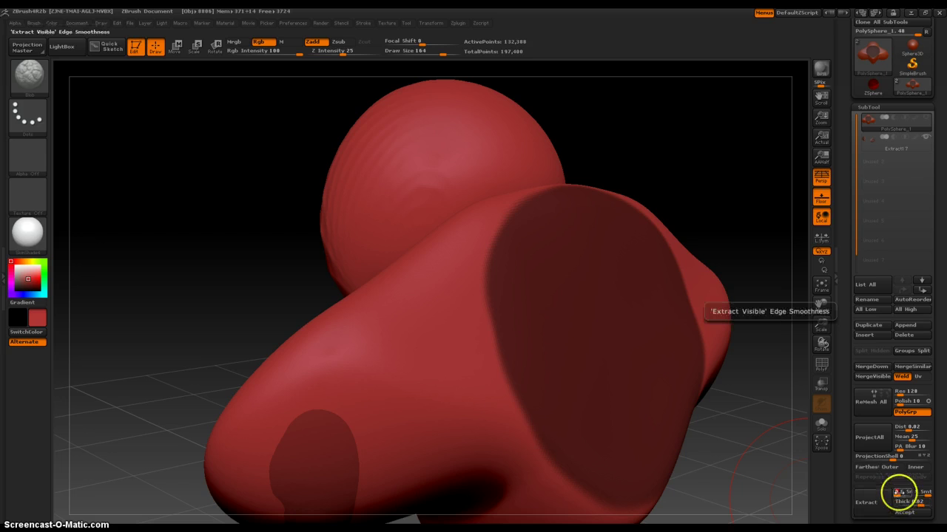